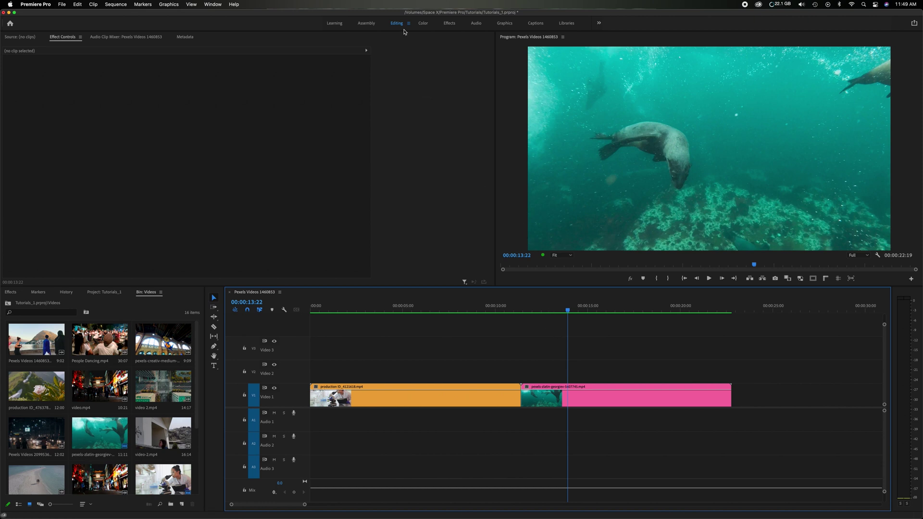
# Step: Switch to the Graphics workspace so the Essential Graphics title templates appear
pyautogui.click(506, 26)
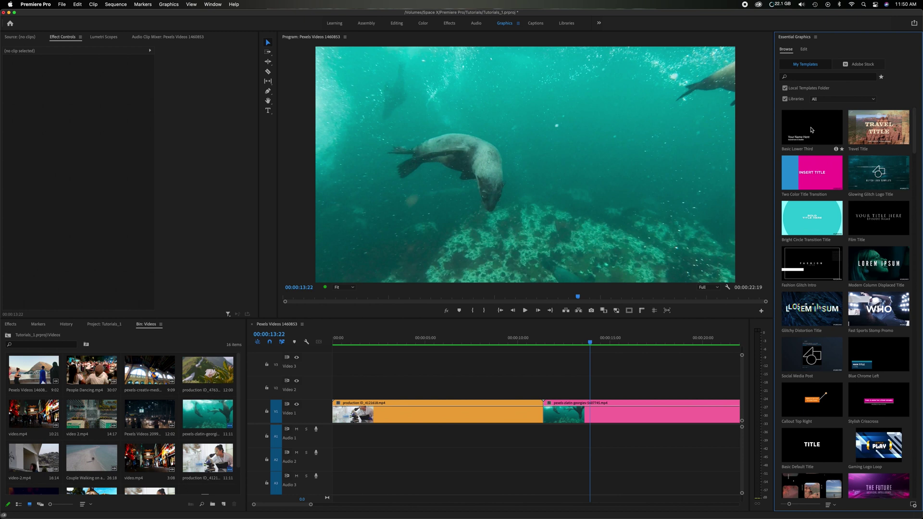
# Step: Drag the Basic Lower Third template onto track V2 above the seal clip
pyautogui.moveTo(813, 132); pyautogui.dragTo(554, 386)
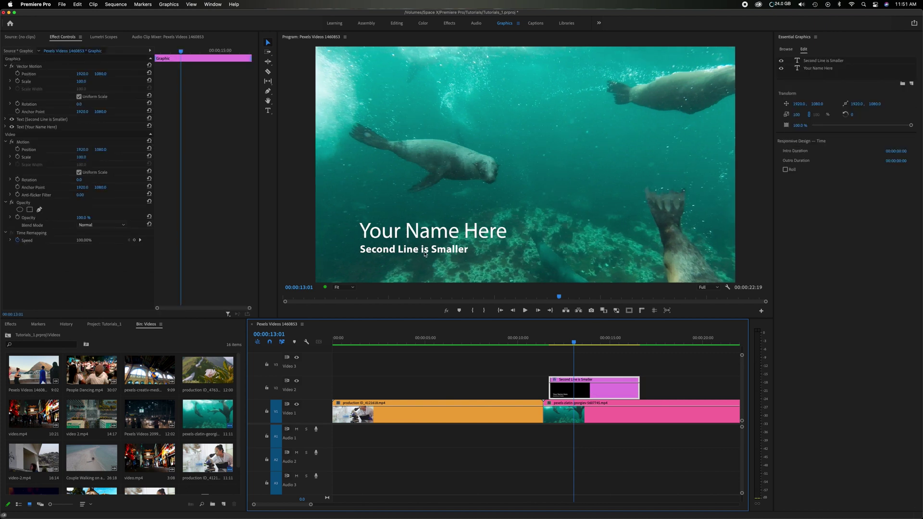
# Step: Retype the lower third's two lines as 'Future Mars Army' and 'Vlog #1'
pyautogui.doubleClick(422, 232)
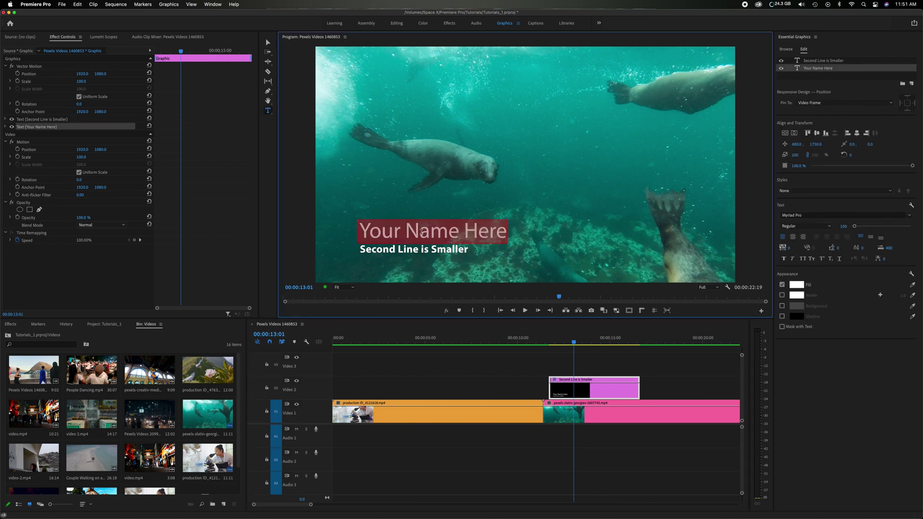
pyautogui.write('F')
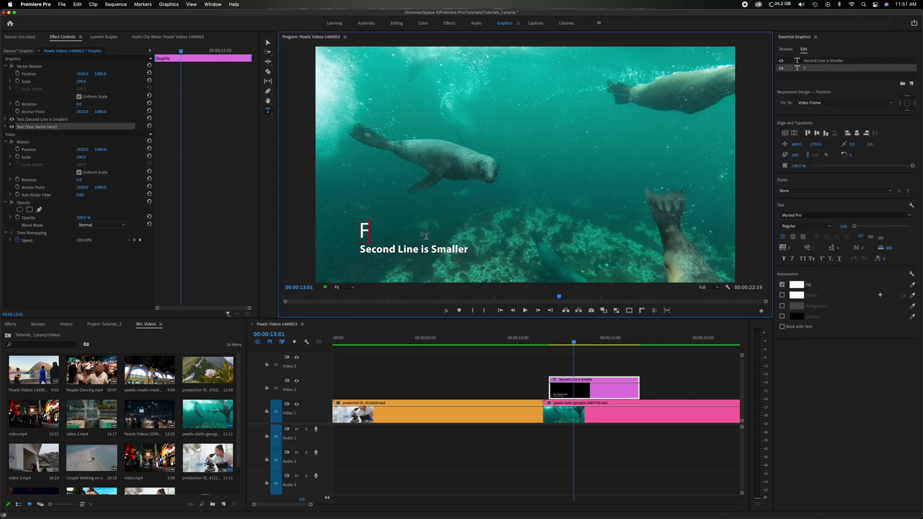
pyautogui.write('uture Ma')
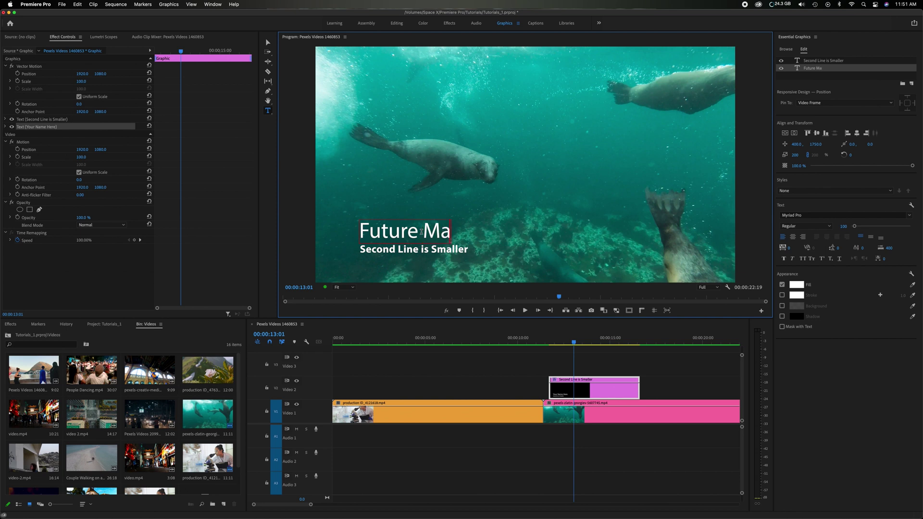
pyautogui.write('rs Army')
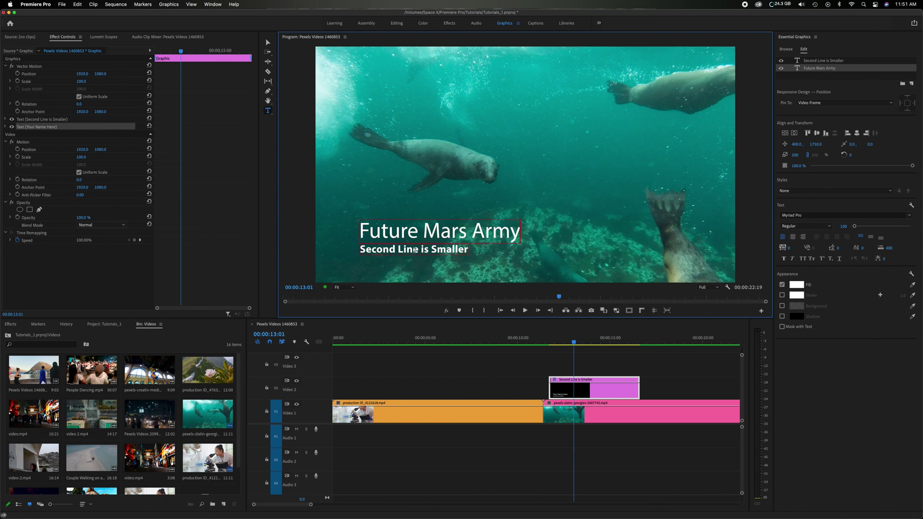
pyautogui.doubleClick(416, 248)
pyautogui.click(416, 249)
pyautogui.write('Vl')
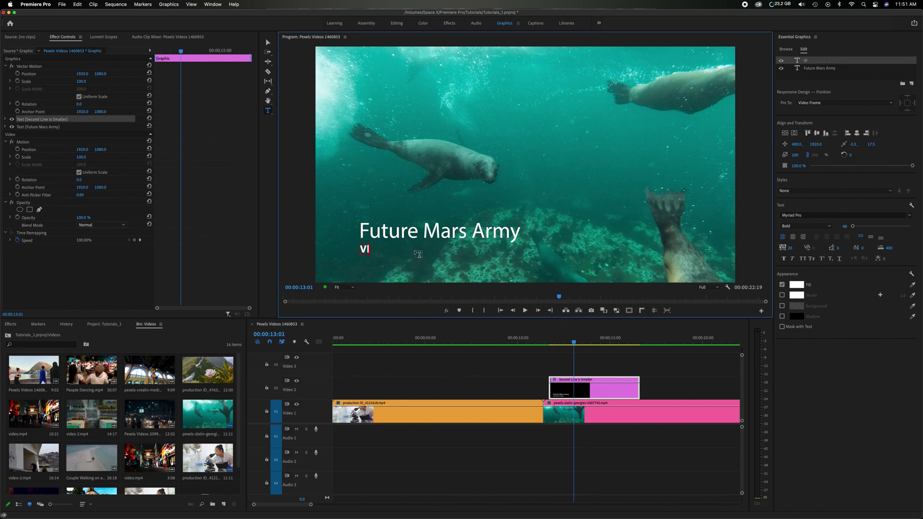
pyautogui.write('og #1')
pyautogui.click(839, 69)
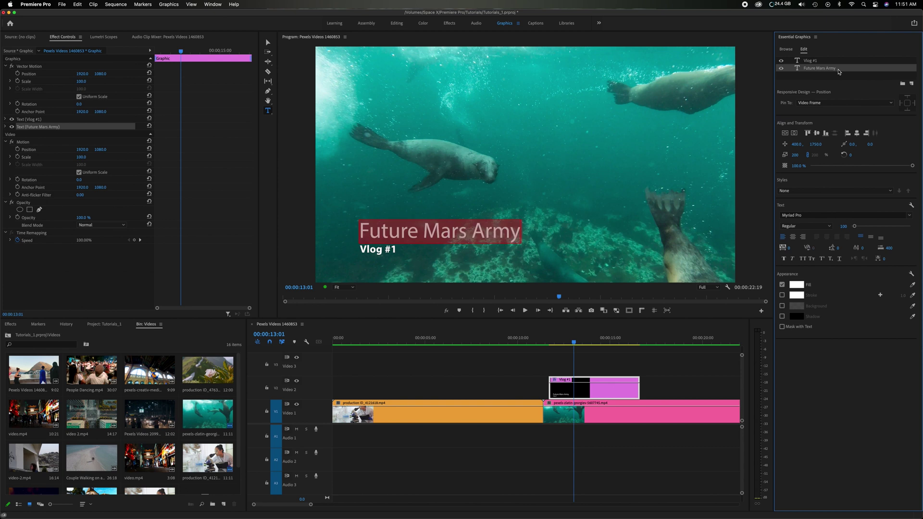
# Step: Make the Future Mars Army title bold and underlined with a yellow fill
pyautogui.click(849, 216)
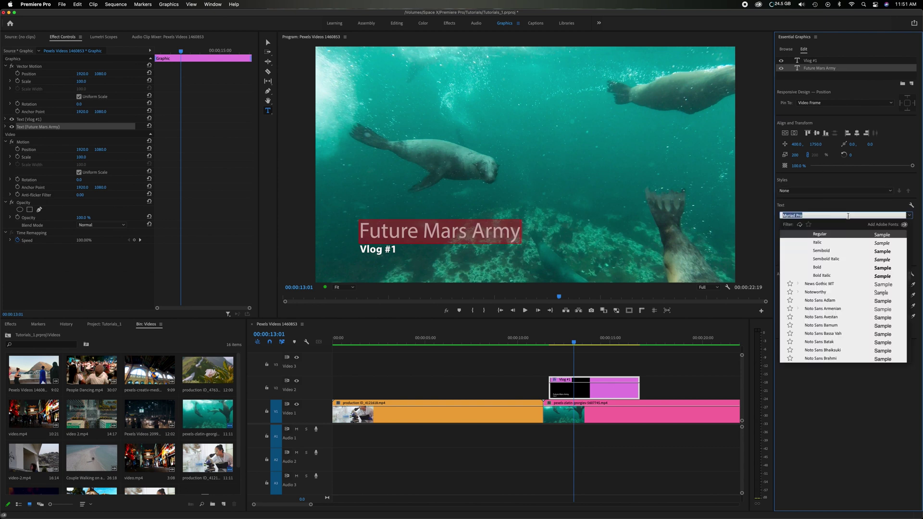
pyautogui.click(881, 268)
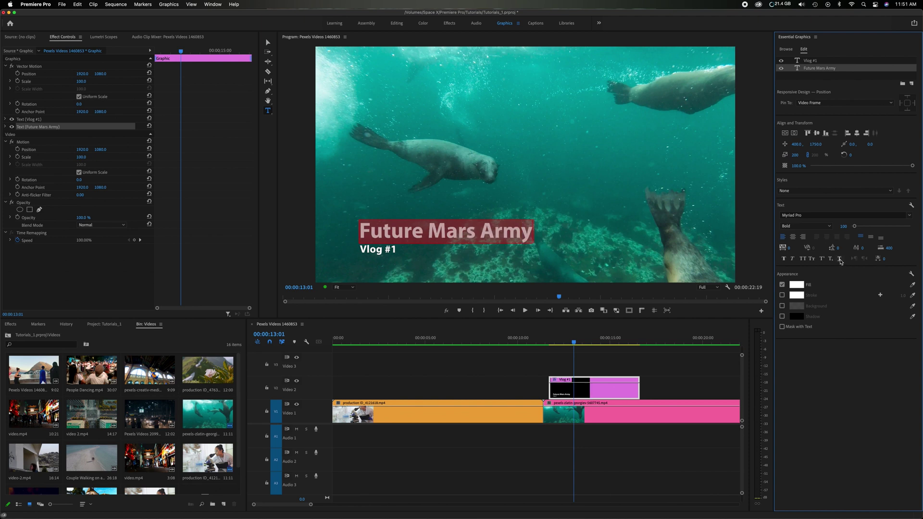
pyautogui.click(840, 259)
pyautogui.click(796, 285)
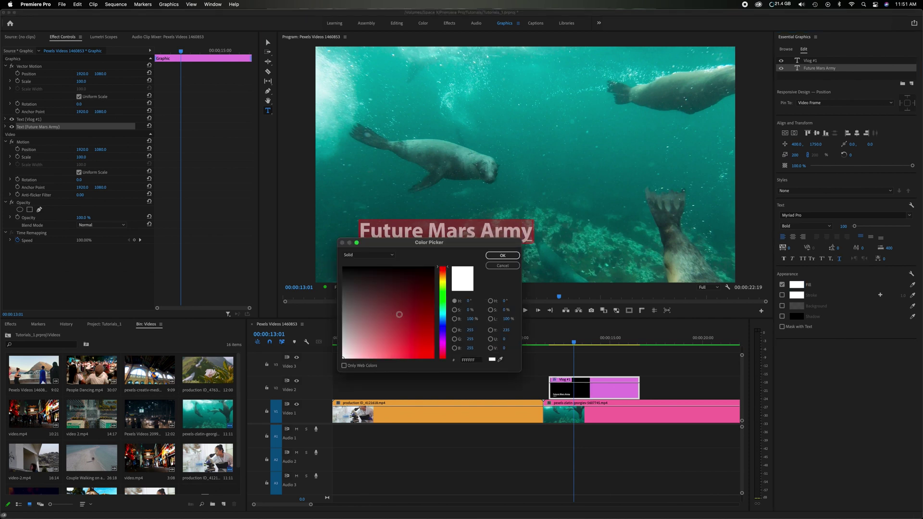
pyautogui.moveTo(399, 315); pyautogui.dragTo(430, 356)
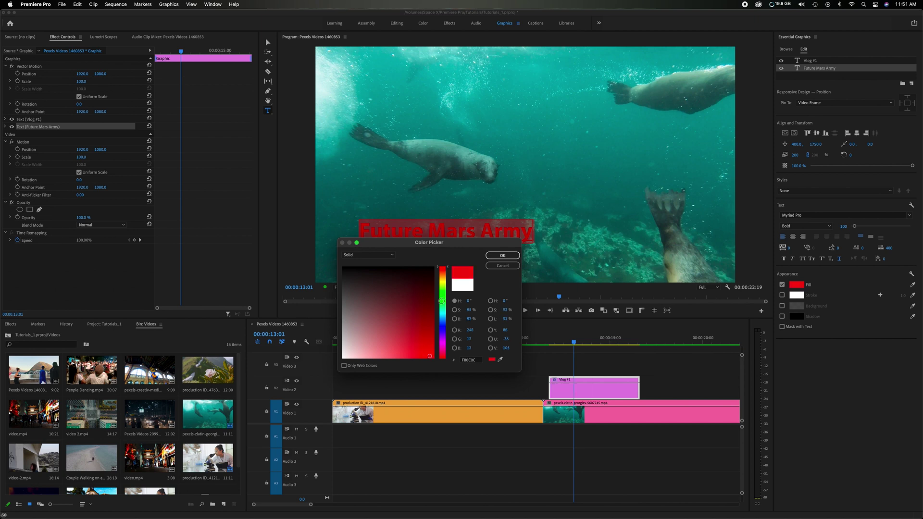
pyautogui.click(442, 282)
pyautogui.click(502, 255)
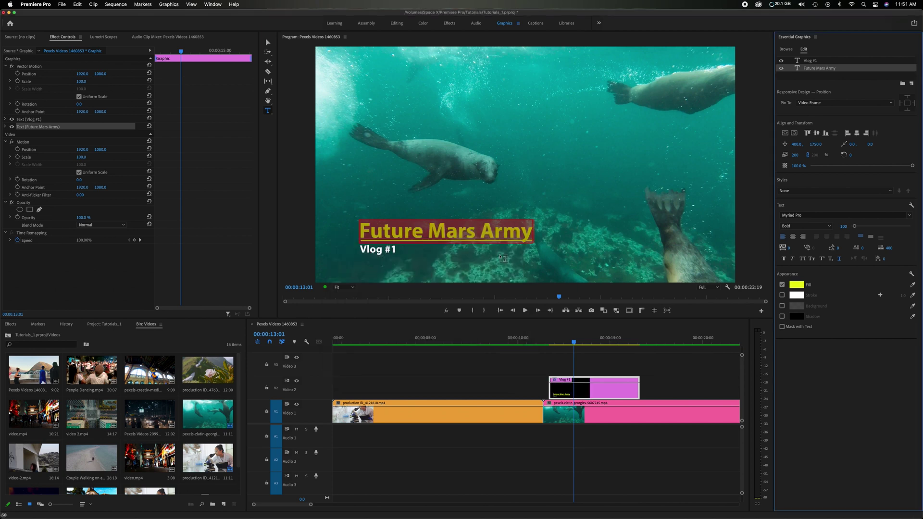
# Step: Enlarge the Vlog #1 text's font size from 48 to 107
pyautogui.click(388, 250)
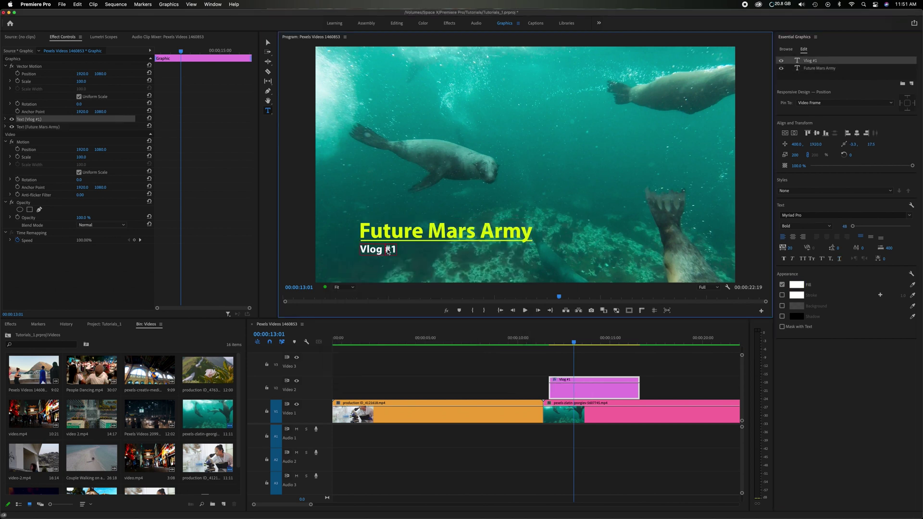
pyautogui.doubleClick(388, 250)
pyautogui.press('super+a')
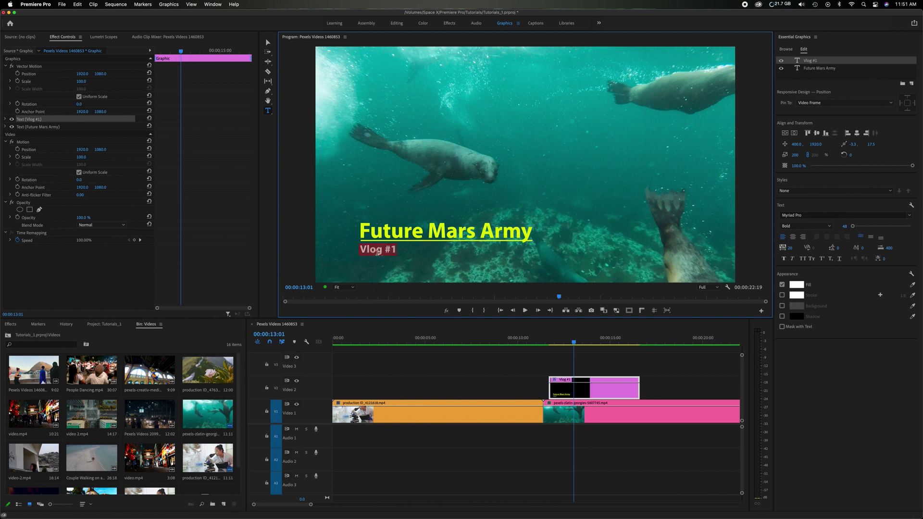
pyautogui.click(815, 62)
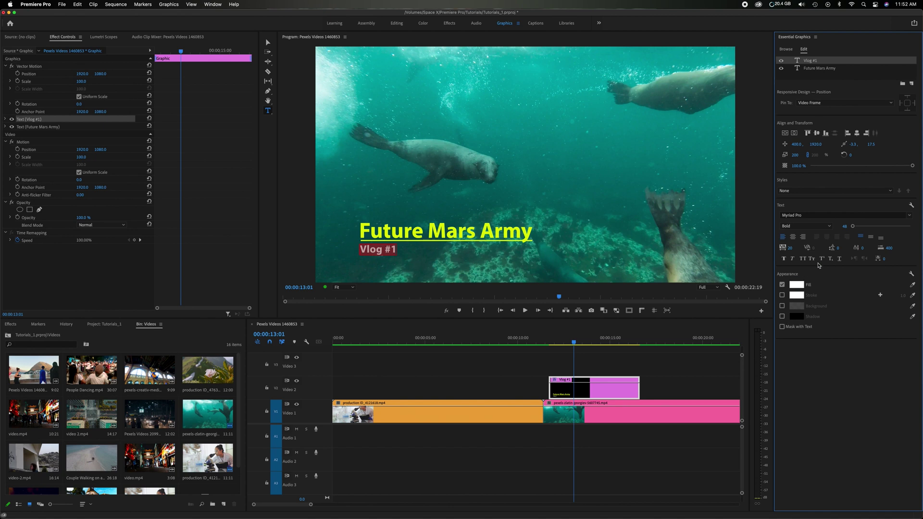
pyautogui.moveTo(853, 226); pyautogui.dragTo(857, 227)
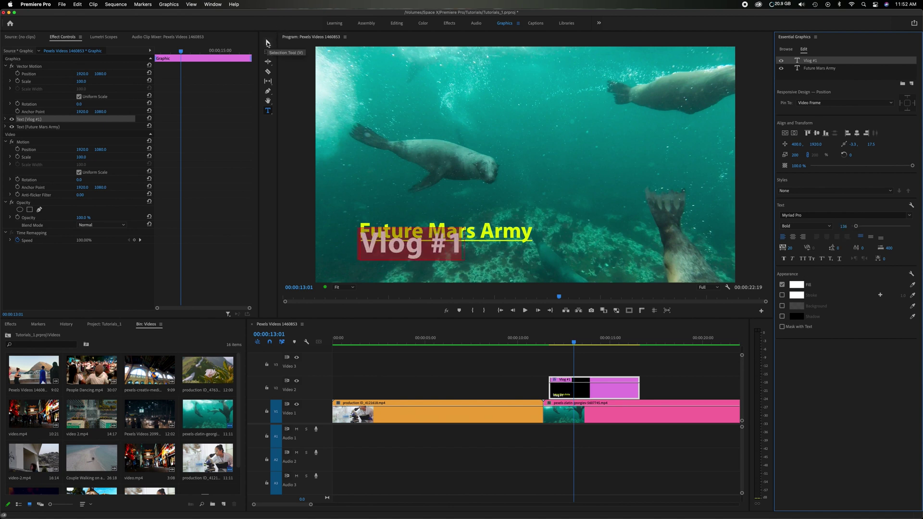
pyautogui.click(268, 44)
# Step: Drag the Vlog #1 line down so it sits beneath Future Mars Army
pyautogui.moveTo(411, 256); pyautogui.dragTo(419, 270)
pyautogui.doubleClick(420, 270)
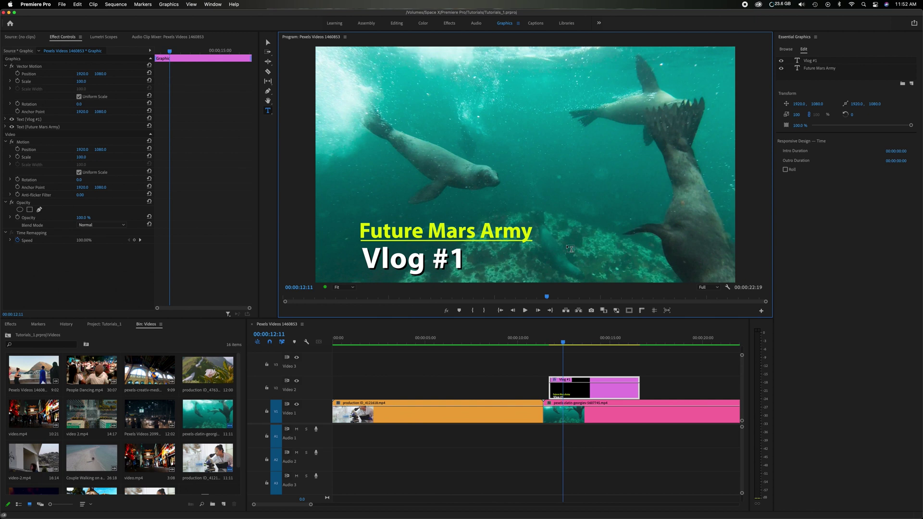
pyautogui.press('Right')
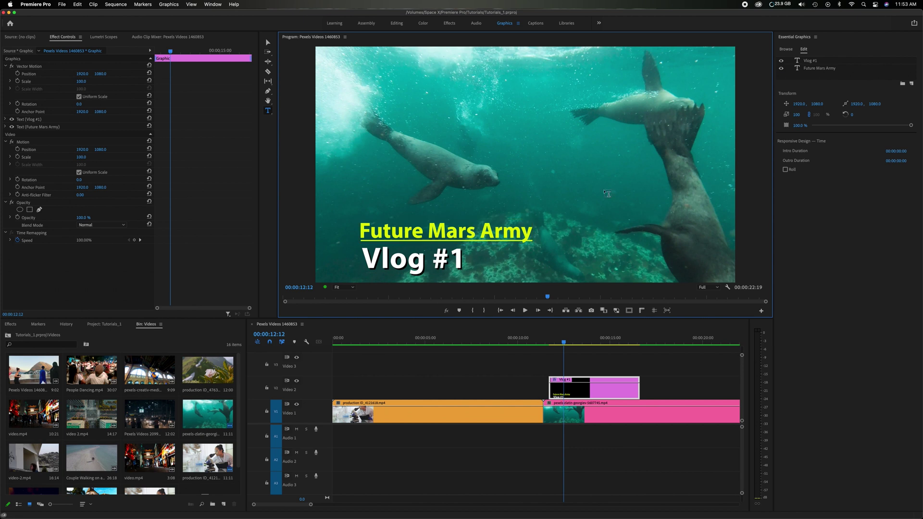
# Step: Export the V2 title as motion graphics template 'vlog #1 temp', then delete the clip
pyautogui.click(788, 50)
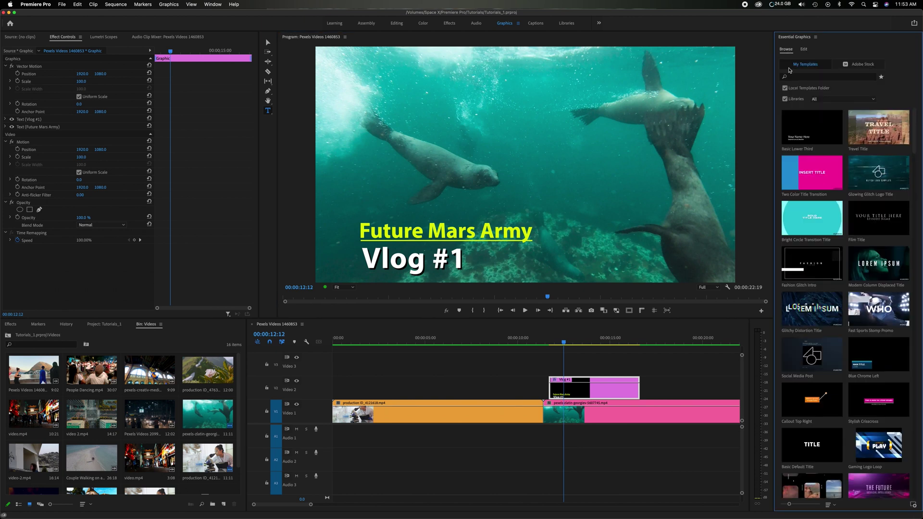
pyautogui.moveTo(815, 132)
pyautogui.rightClick(600, 390)
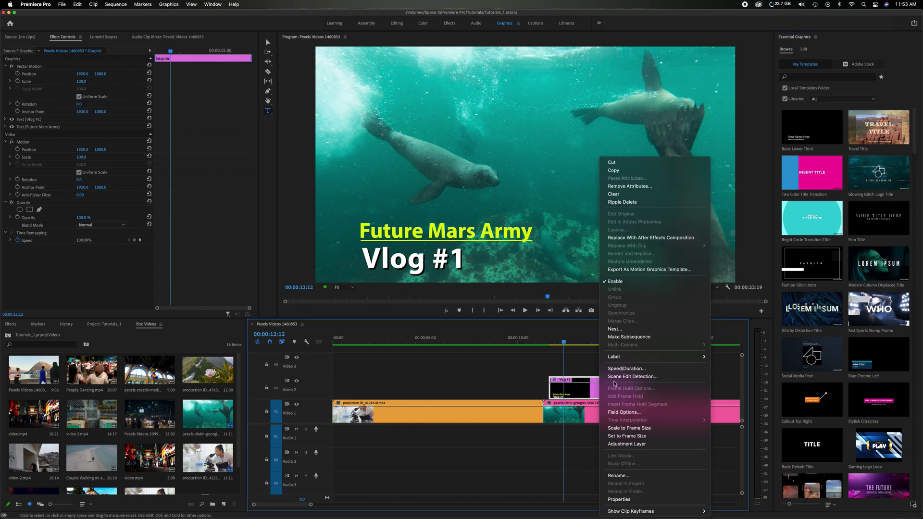
pyautogui.click(635, 271)
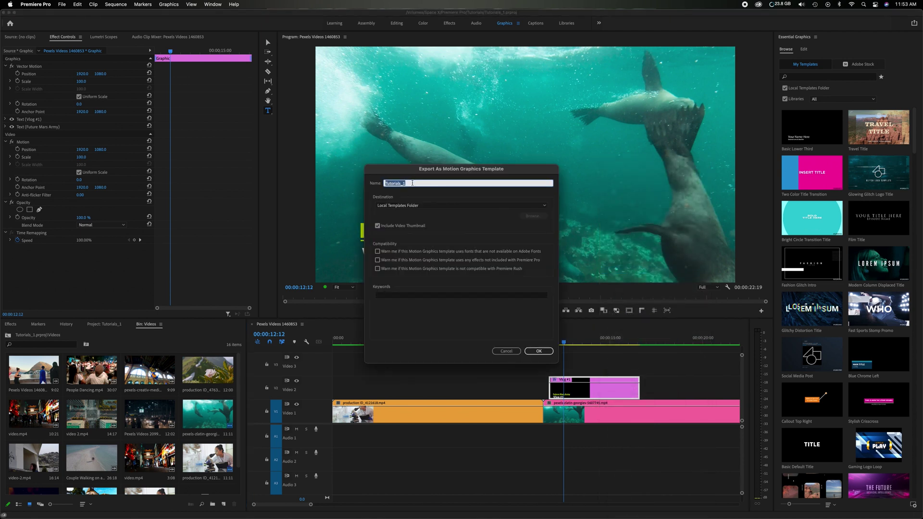
pyautogui.write('vlog #1 temop')
pyautogui.press('BackSpace')
pyautogui.press('BackSpace')
pyautogui.write('p')
pyautogui.click(539, 352)
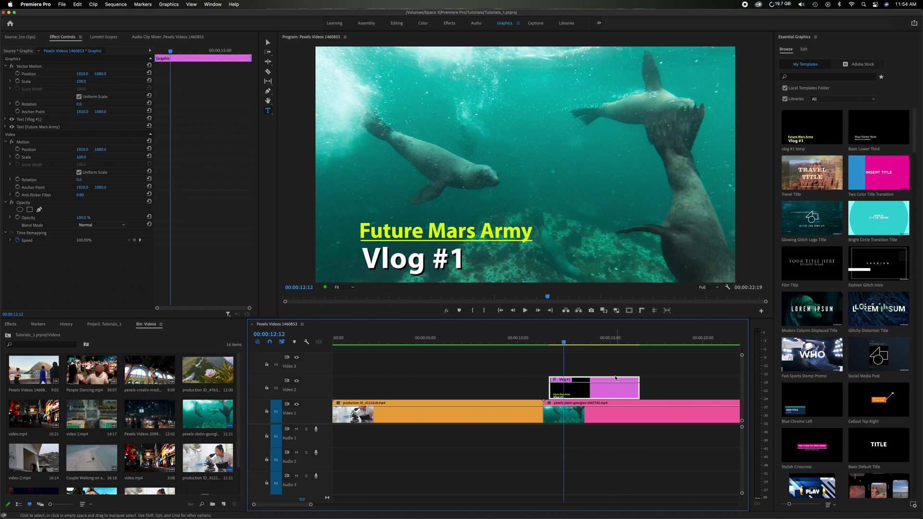
pyautogui.press('Delete')
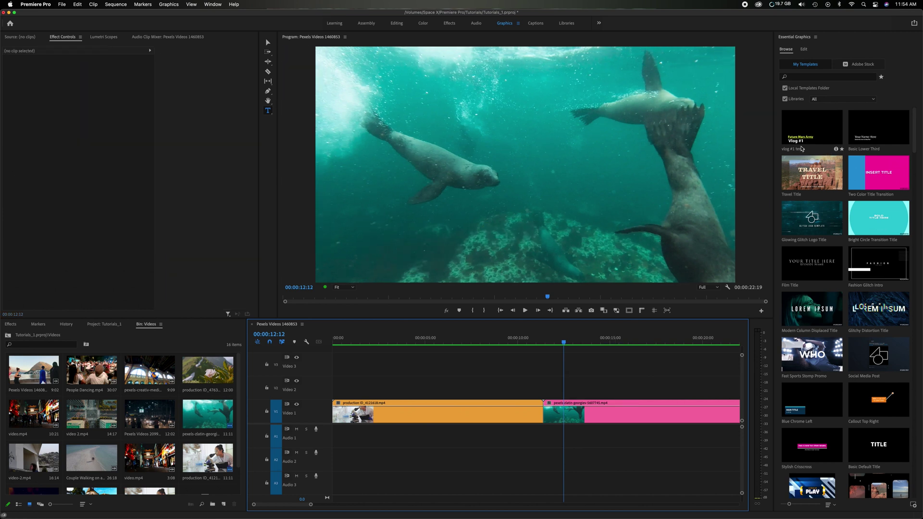
# Step: Add the saved vlog #1 temp template to V2 and retype its top line as 'sdojfhihf idghirhg'
pyautogui.moveTo(808, 134); pyautogui.dragTo(570, 354)
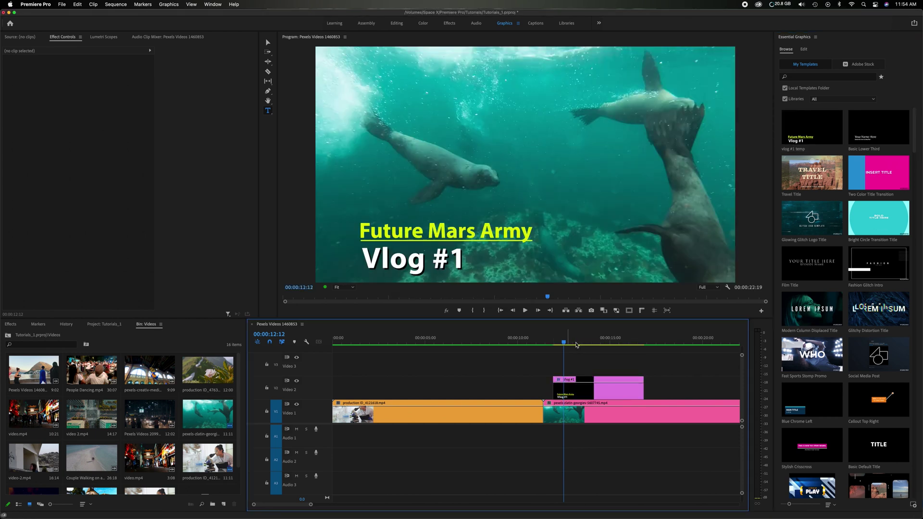
pyautogui.click(581, 343)
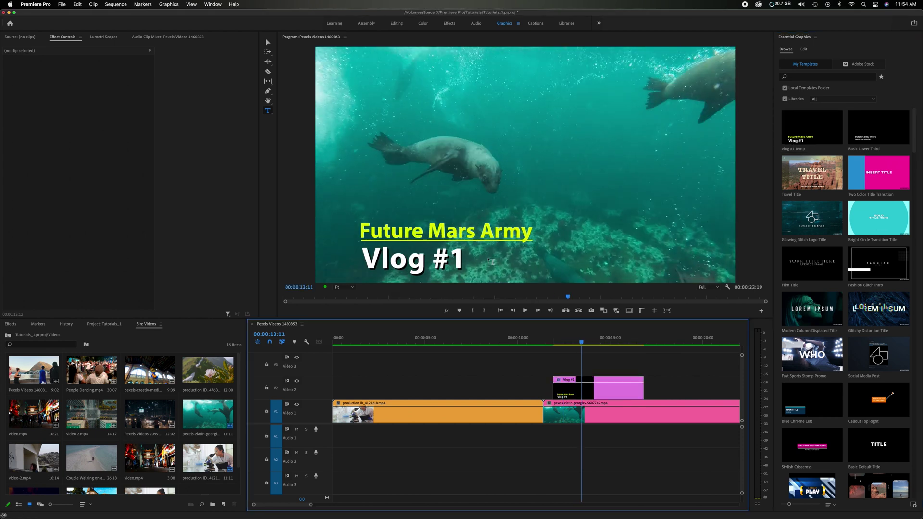
pyautogui.tripleClick(455, 233)
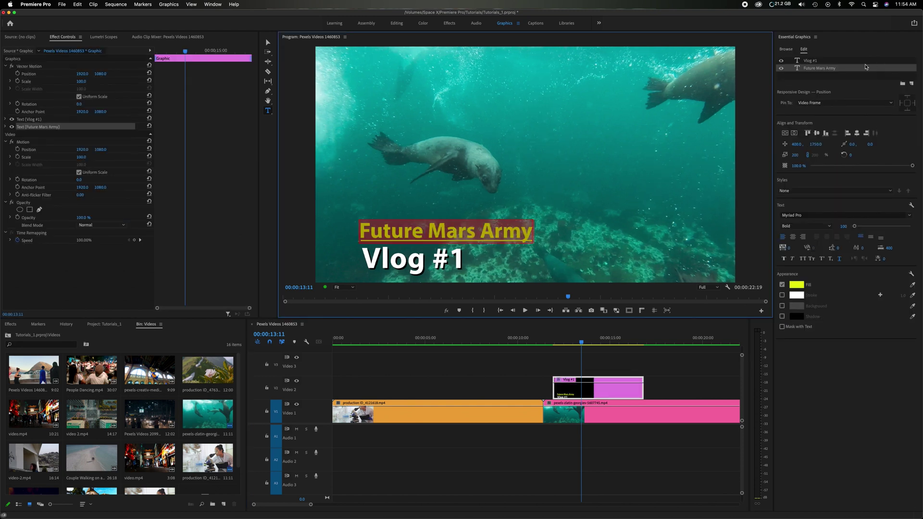
pyautogui.write('sdojfhihf')
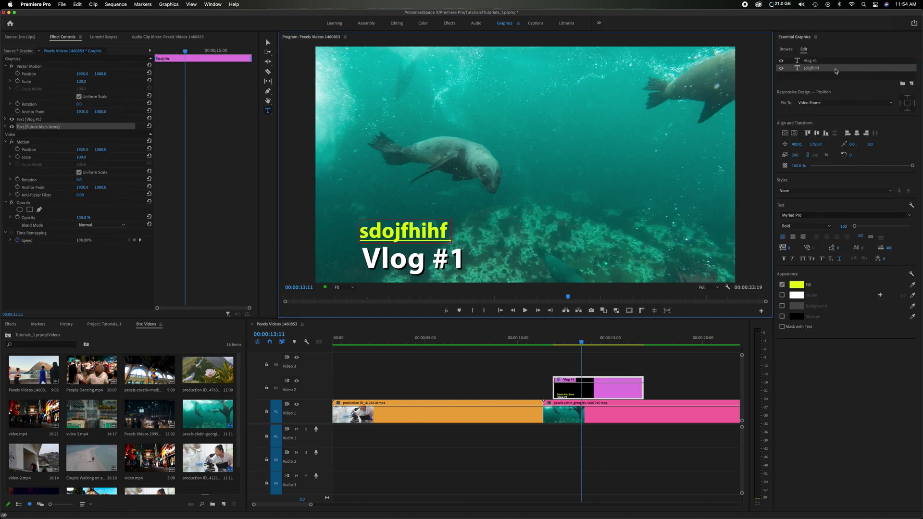
pyautogui.write(' idghirhg')
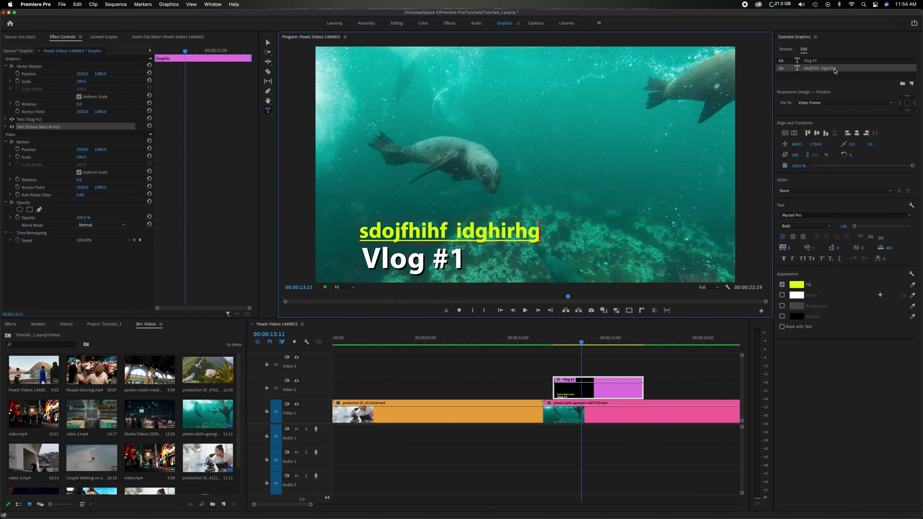
pyautogui.click(787, 50)
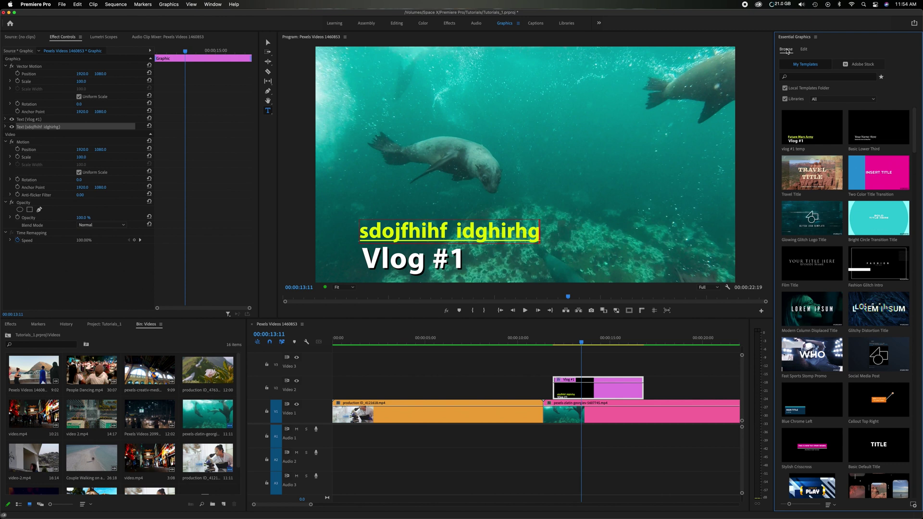
# Step: Delete the vlog #1 temp template from saved templates and remove its clip from V2
pyautogui.rightClick(815, 130)
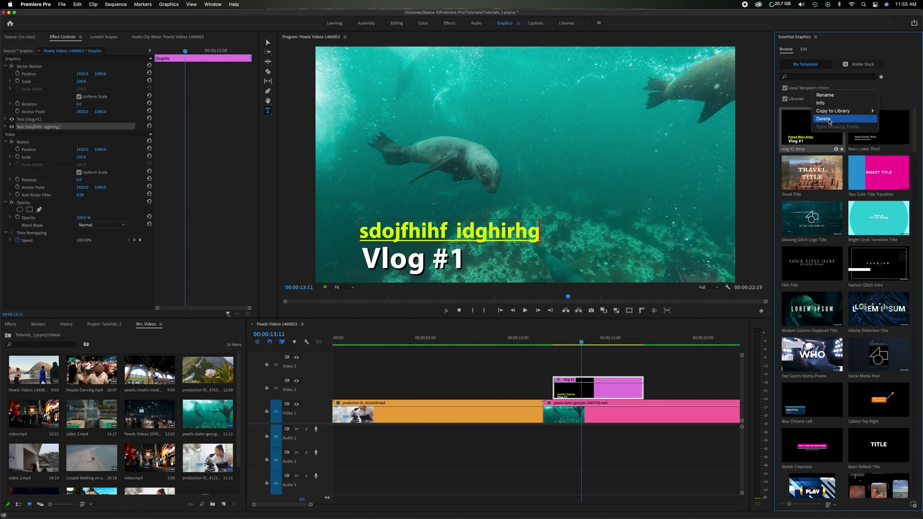
pyautogui.click(829, 120)
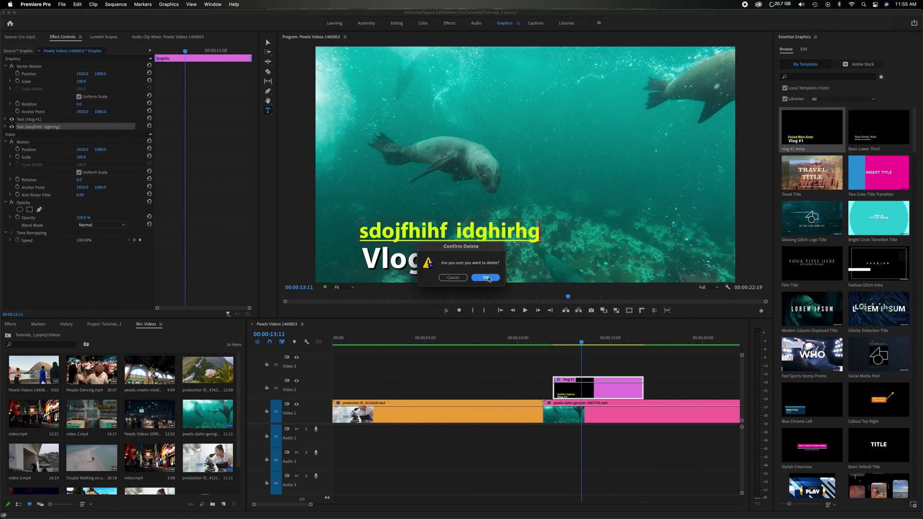
pyautogui.click(487, 278)
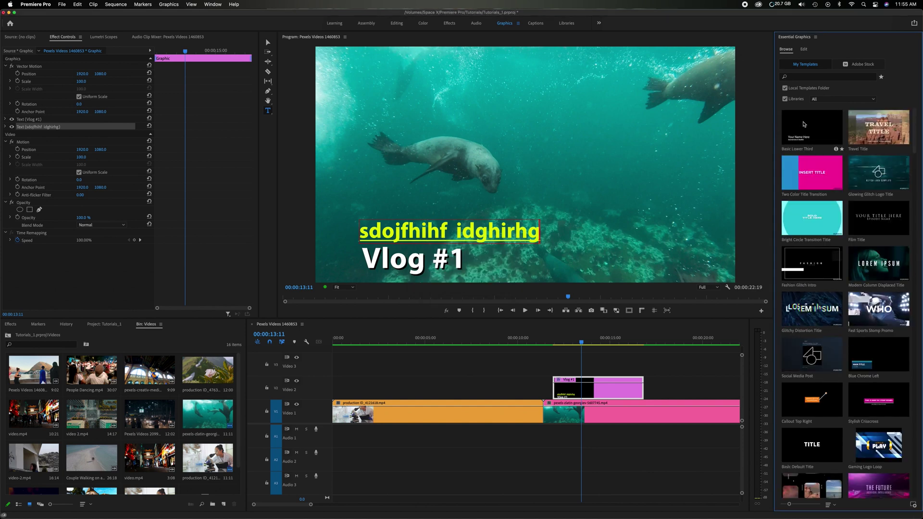
pyautogui.click(598, 391)
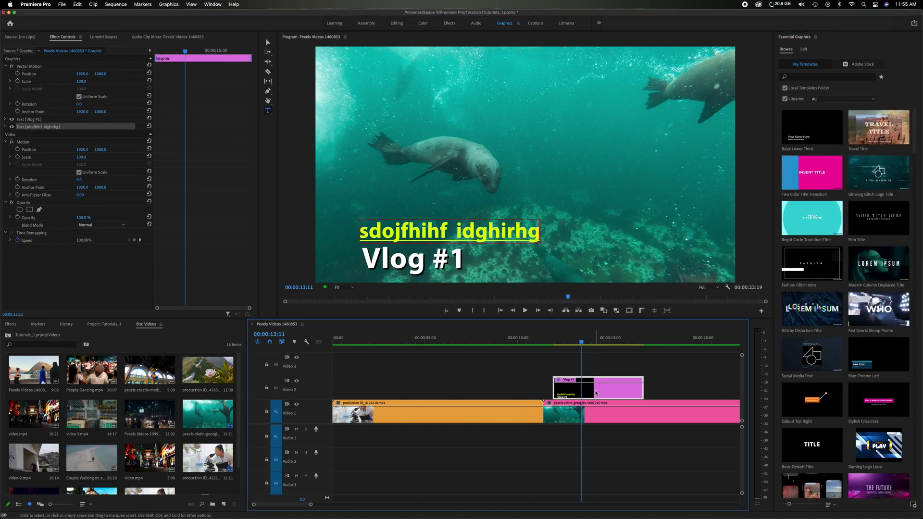
pyautogui.press('Delete')
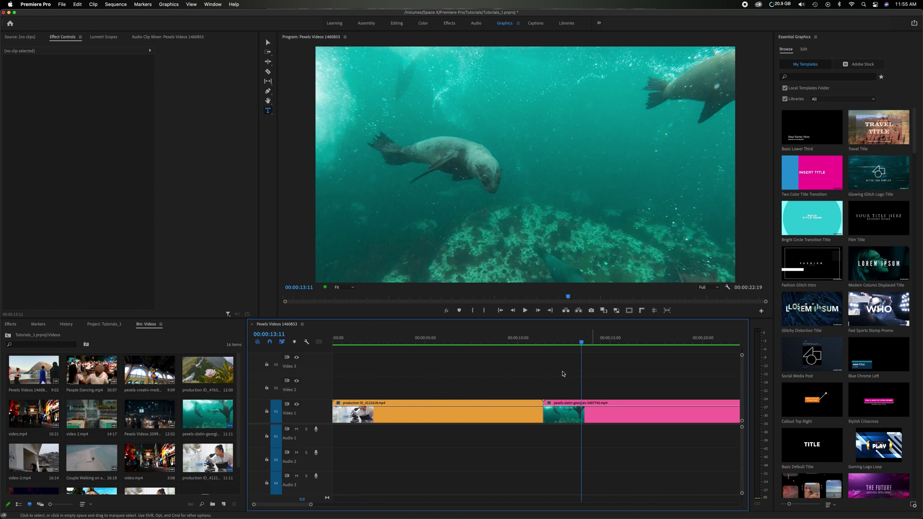
# Step: Create a new text title reading 'Future Mars Army' over the seal footage
pyautogui.press('d')
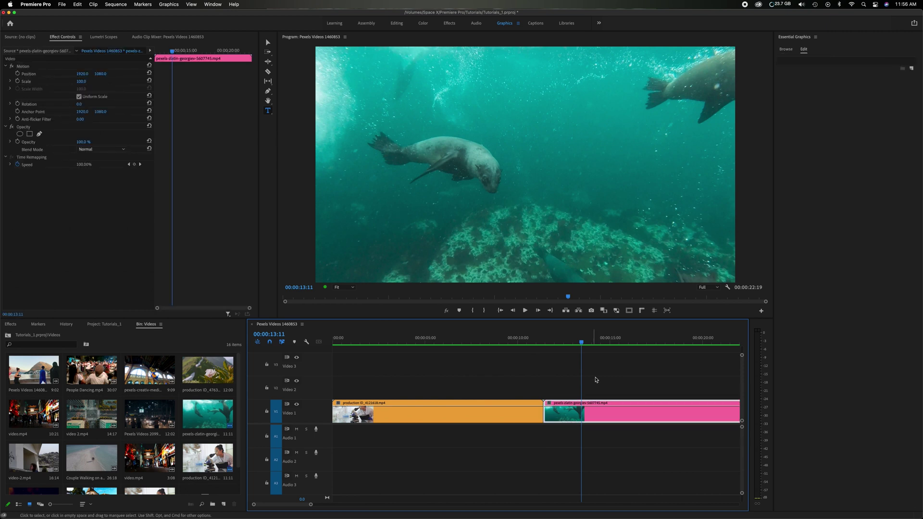
pyautogui.click(269, 111)
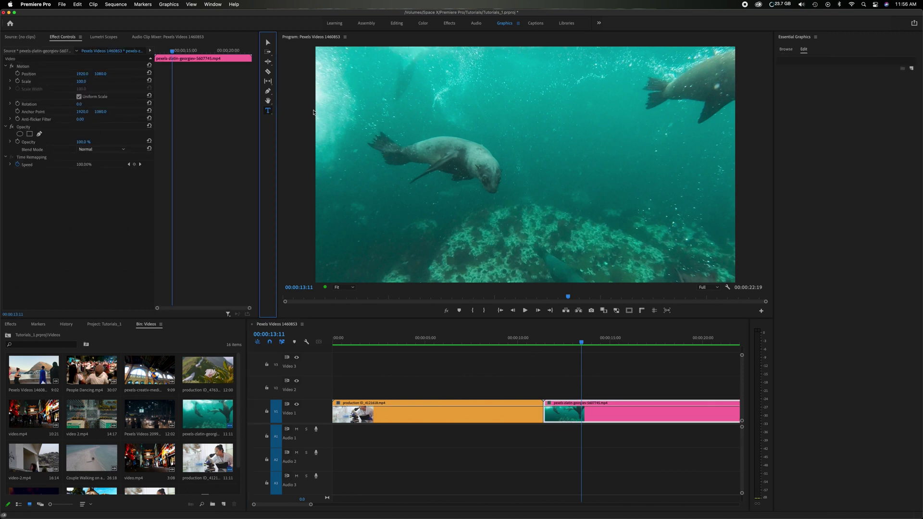
pyautogui.click(374, 201)
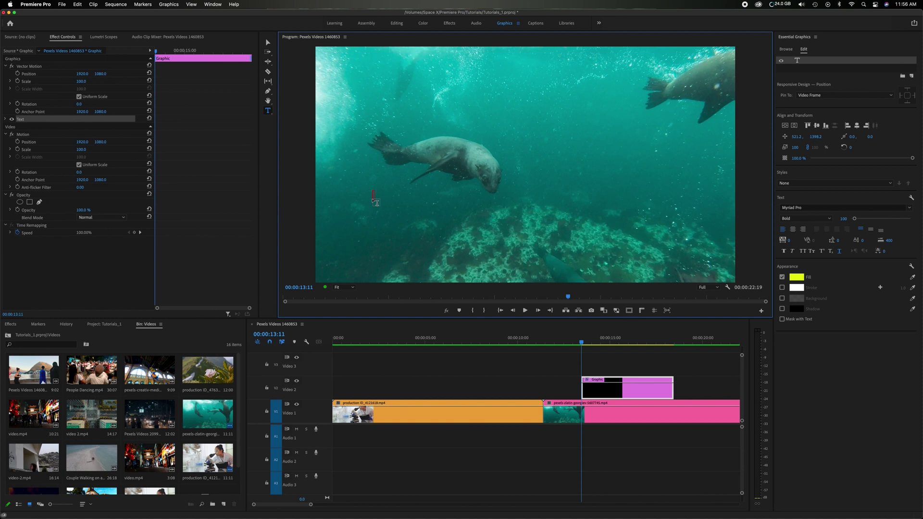
pyautogui.write('Future Mars')
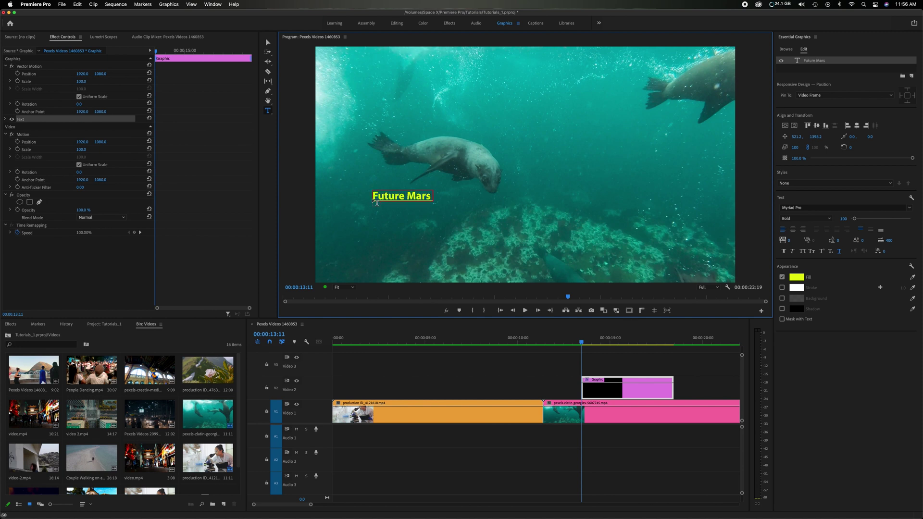
pyautogui.write(' Army')
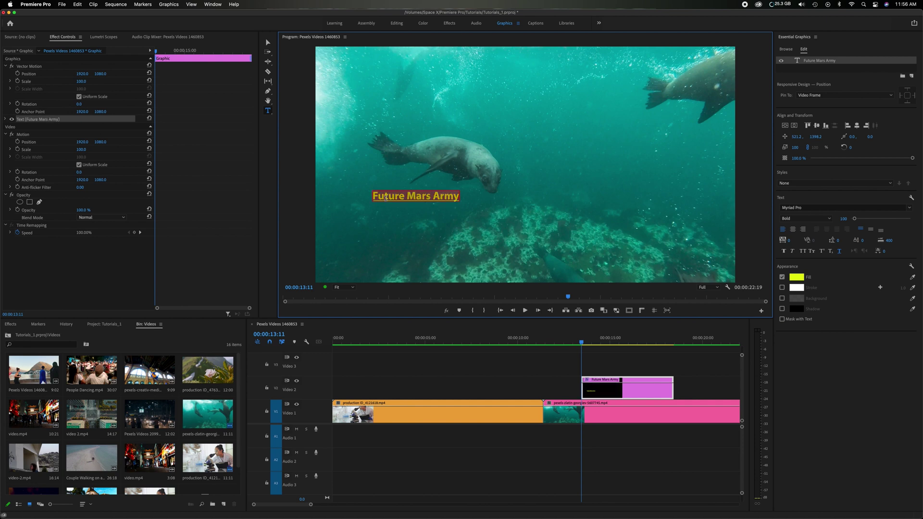
pyautogui.press('Escape')
# Step: Enlarge the Future Mars Army text and change its fill from yellow to red
pyautogui.click(400, 199)
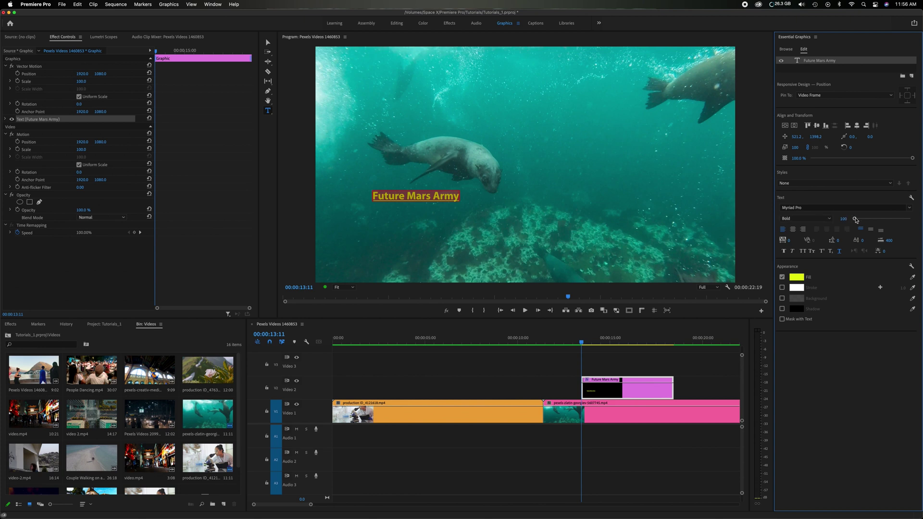
pyautogui.moveTo(855, 219); pyautogui.dragTo(858, 220)
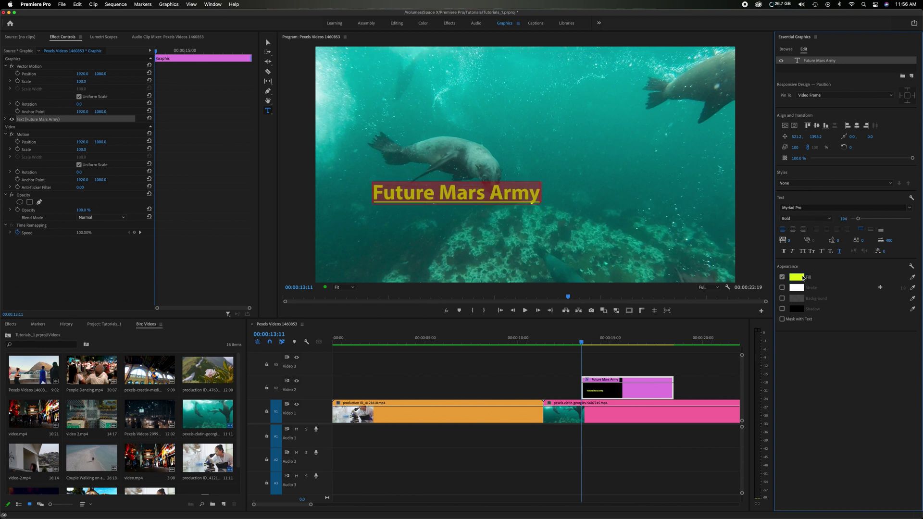
pyautogui.click(797, 277)
pyautogui.click(441, 358)
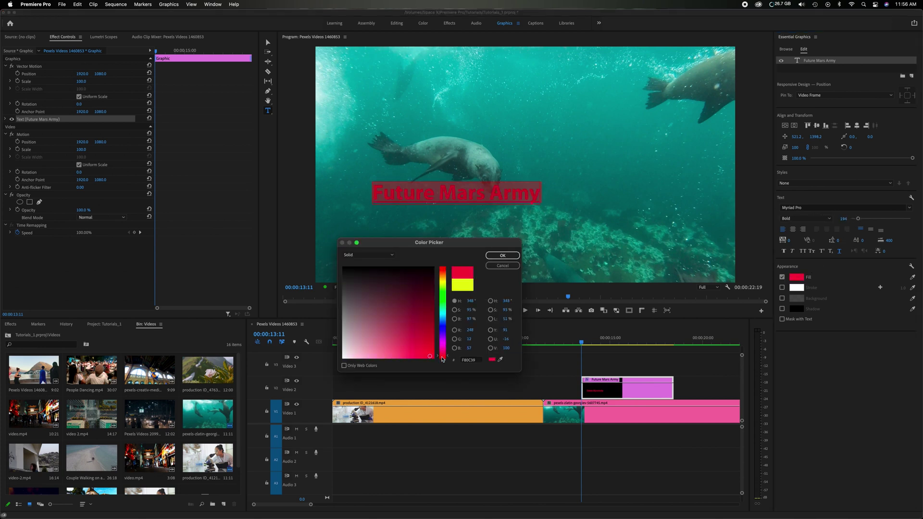
pyautogui.click(503, 255)
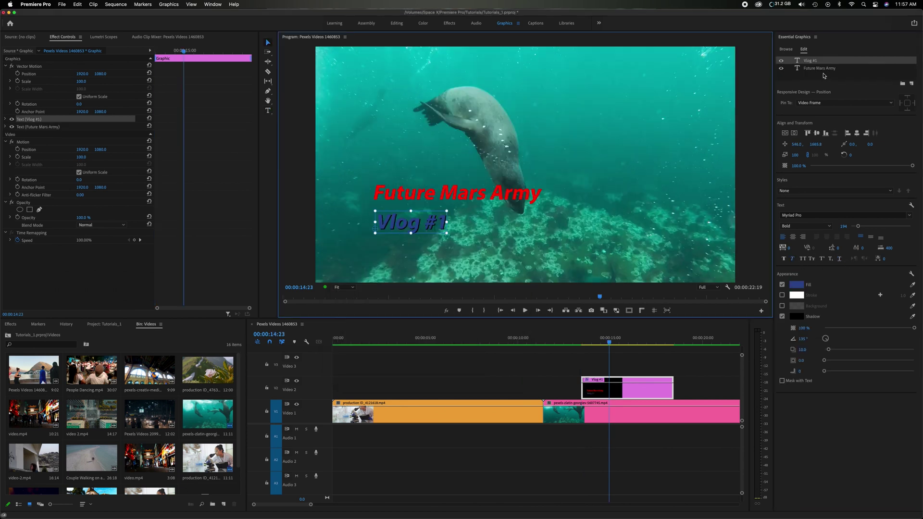
# Step: Make the Vlog #1 text much larger and move it above Future Mars Army
pyautogui.doubleClick(835, 63)
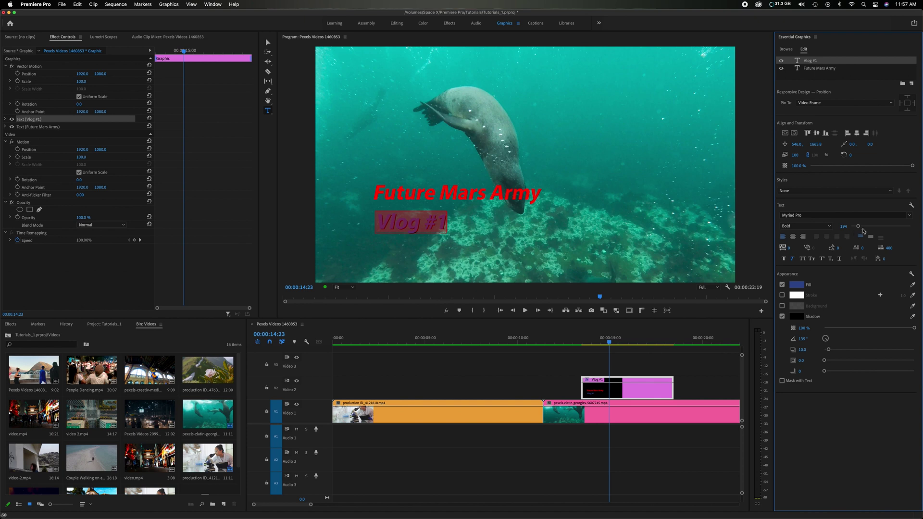
pyautogui.moveTo(863, 228); pyautogui.dragTo(867, 227)
pyautogui.click(268, 42)
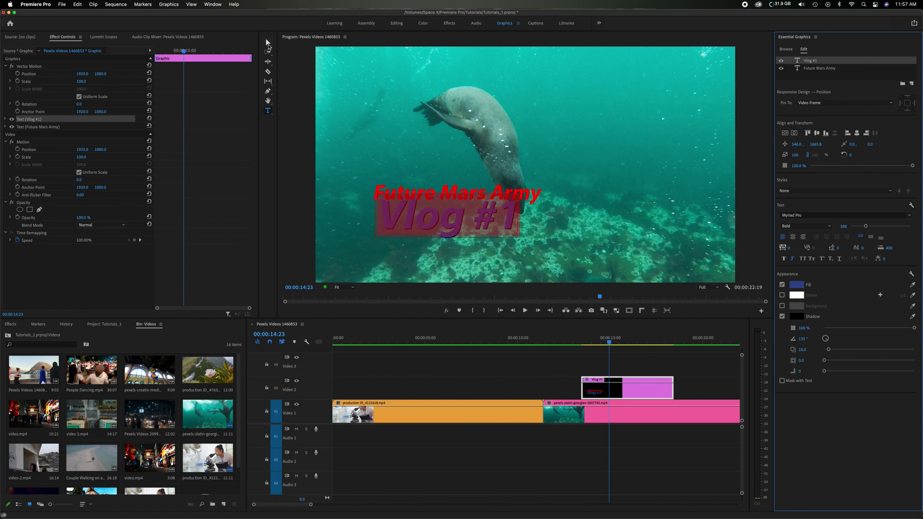
pyautogui.moveTo(418, 204); pyautogui.dragTo(432, 234)
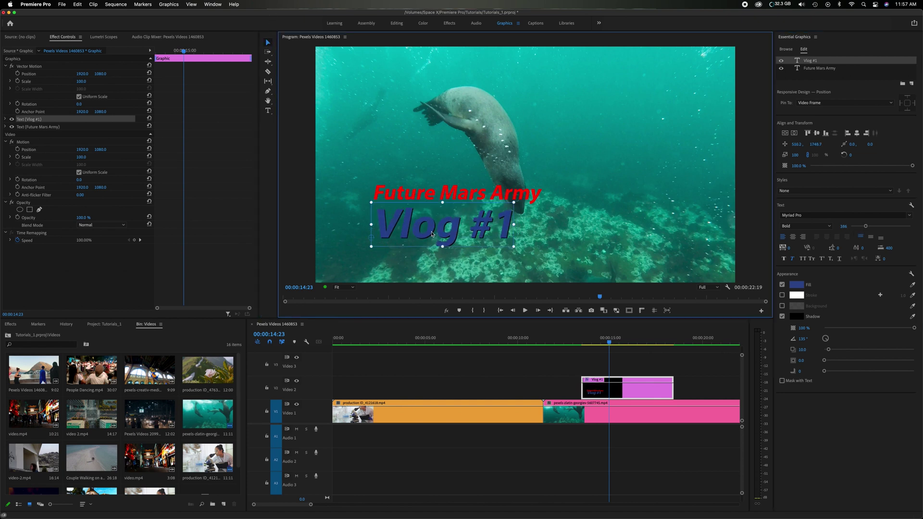
pyautogui.click(604, 339)
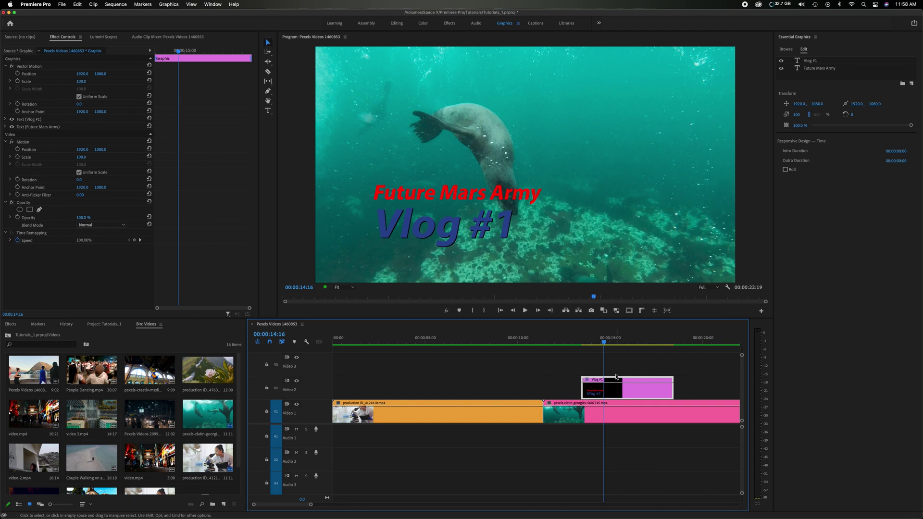
pyautogui.moveTo(423, 238); pyautogui.dragTo(423, 174)
# Step: Export the Vlog #1 graphic clip as a motion graphics template named 'Test temp' and view it among the saved templates
pyautogui.rightClick(631, 392)
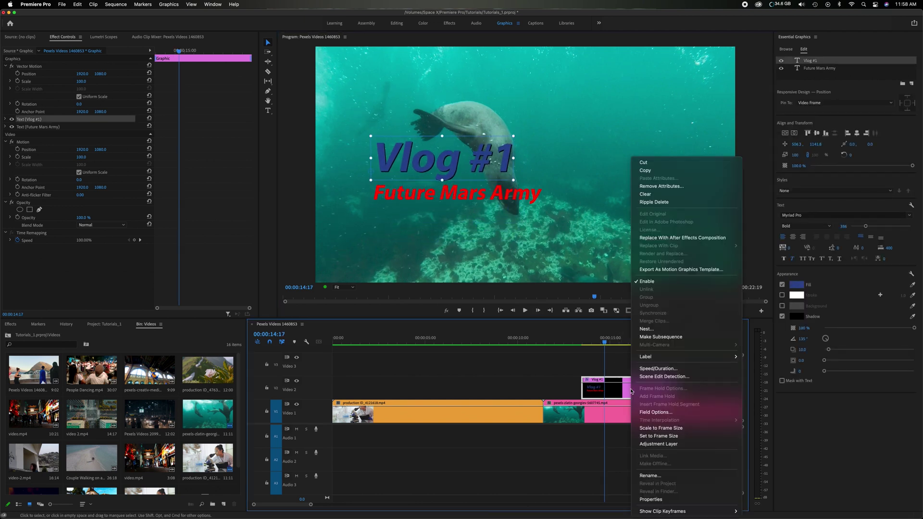
pyautogui.click(656, 272)
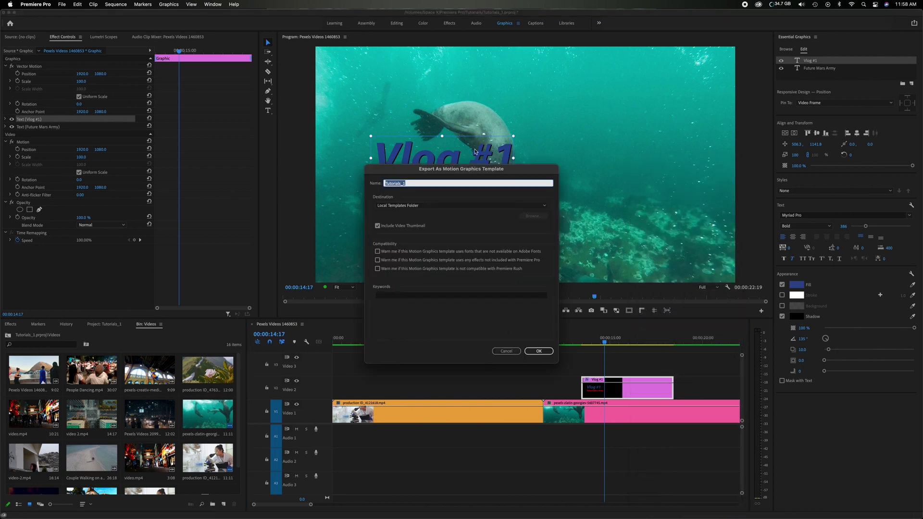
pyautogui.write('Test temp')
pyautogui.click(548, 352)
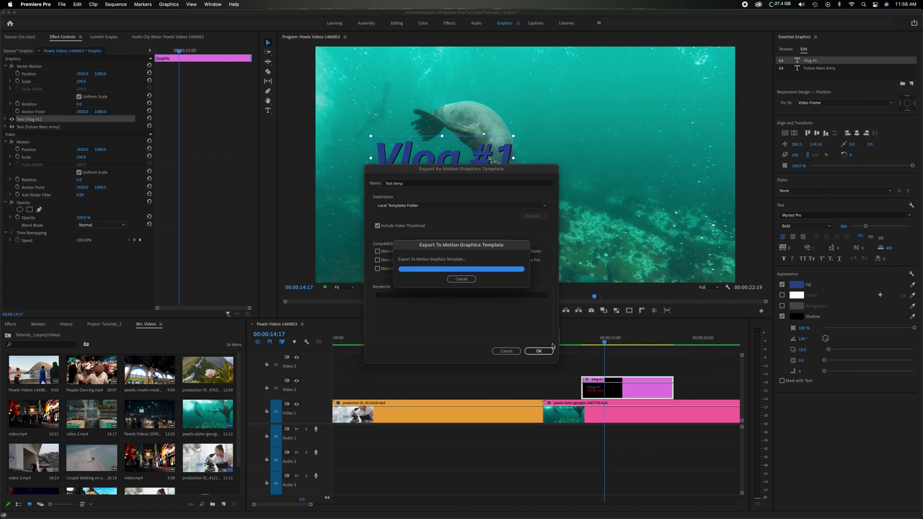
pyautogui.click(784, 48)
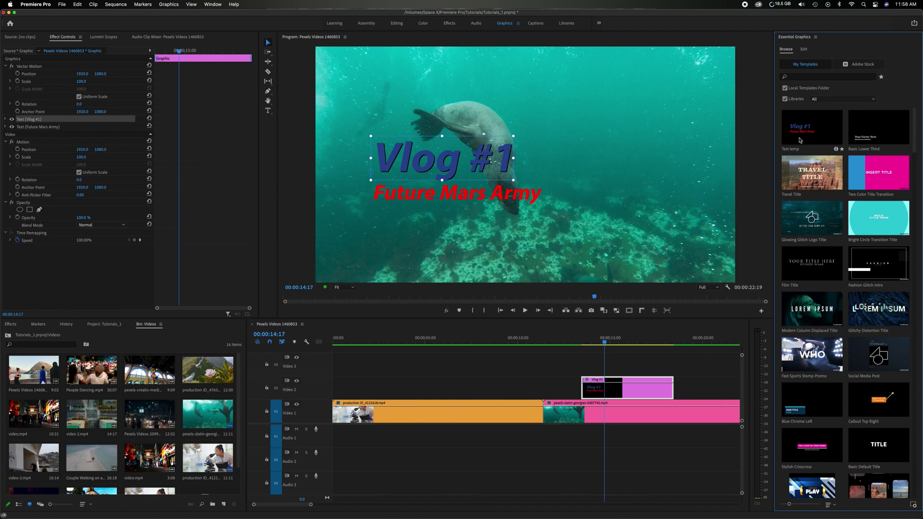
# Step: Delete the Vlog #1 title from Video 2, then place the Test temp template at 02:05 over the microscope lab clip
pyautogui.click(624, 393)
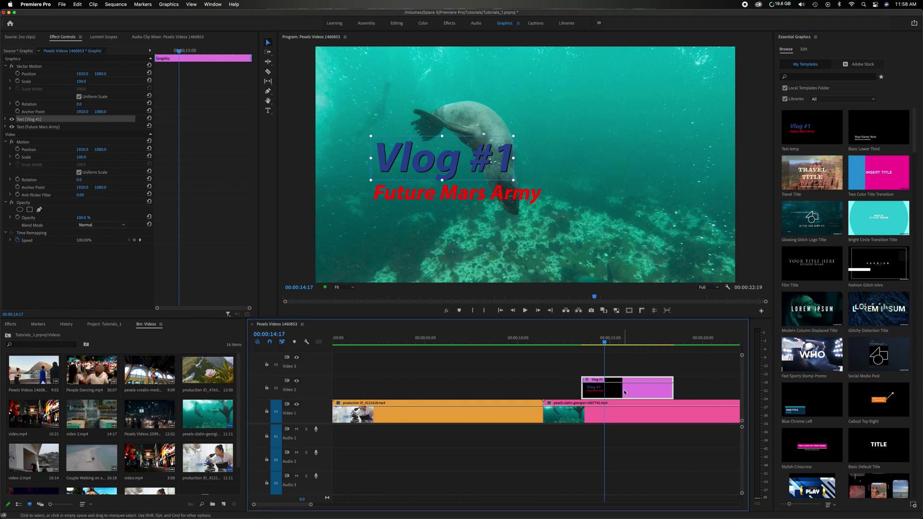
pyautogui.press('Delete')
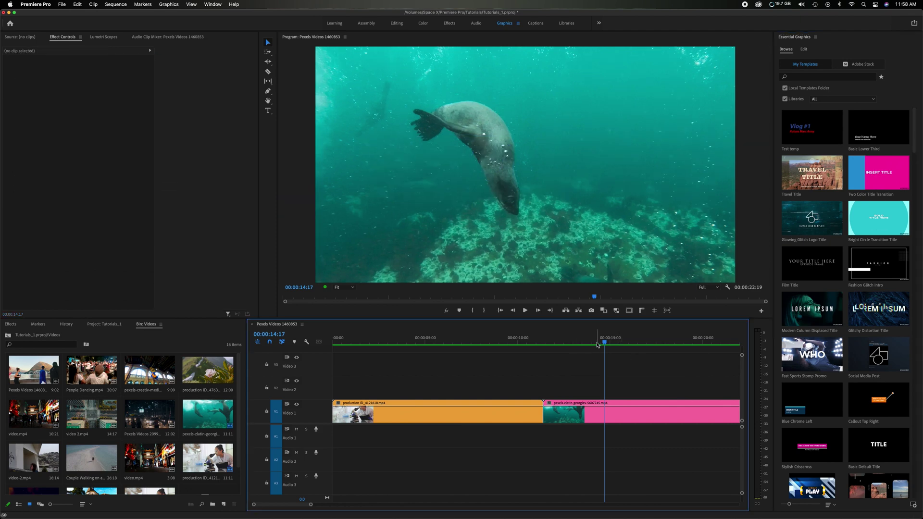
pyautogui.moveTo(601, 344); pyautogui.dragTo(523, 346)
pyautogui.click(374, 343)
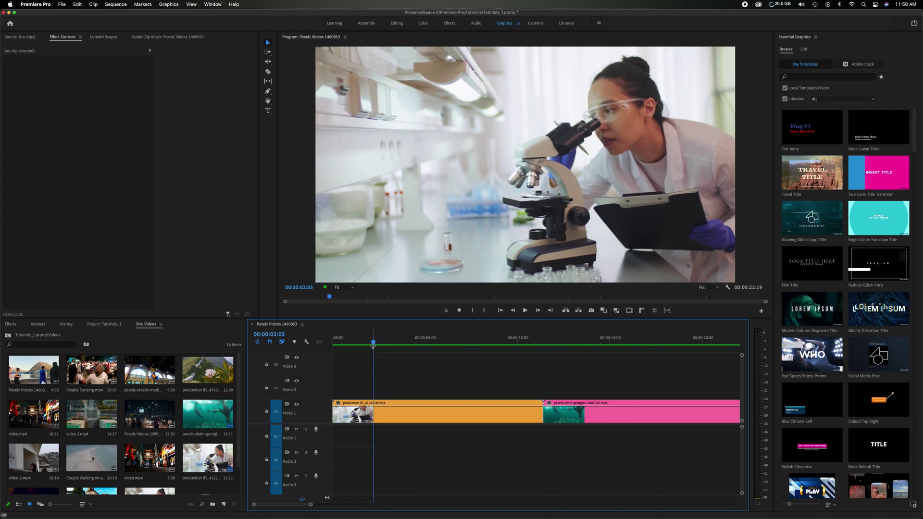
pyautogui.moveTo(829, 135)
pyautogui.moveTo(829, 135); pyautogui.dragTo(386, 394)
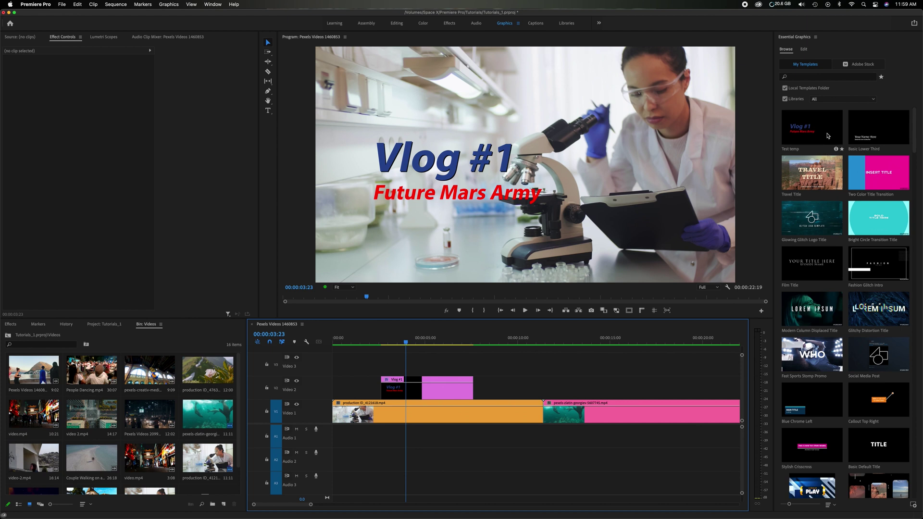
# Step: Delete the Test temp template from the browser and remove its Vlog #1 clip from Video 2
pyautogui.rightClick(828, 136)
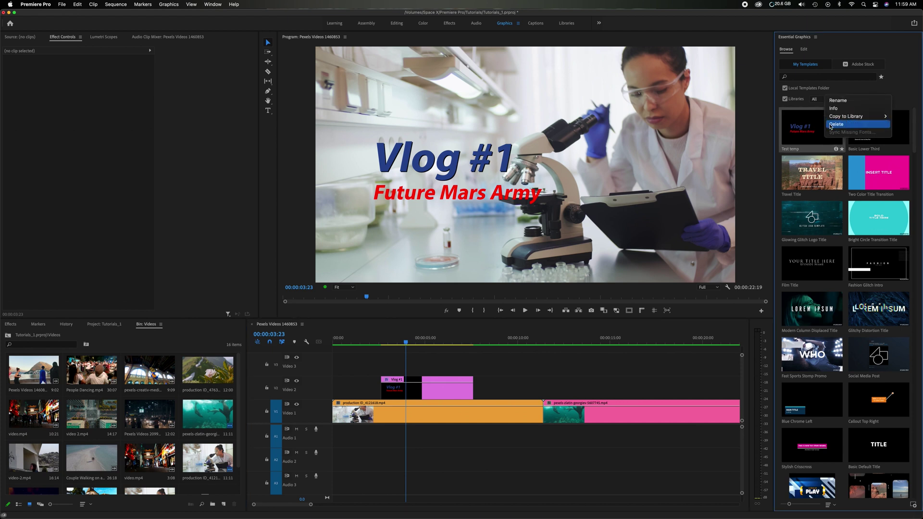
pyautogui.click(829, 124)
pyautogui.click(458, 362)
pyautogui.press('super+z')
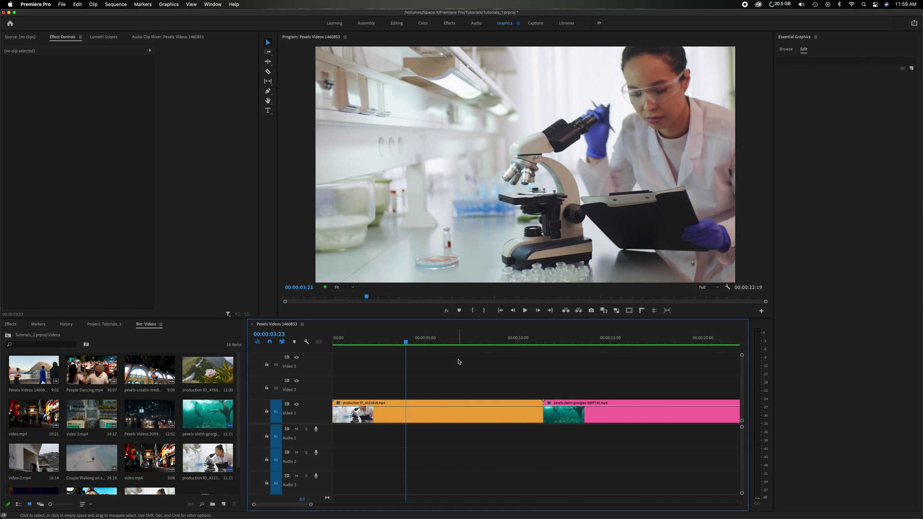
pyautogui.click(791, 49)
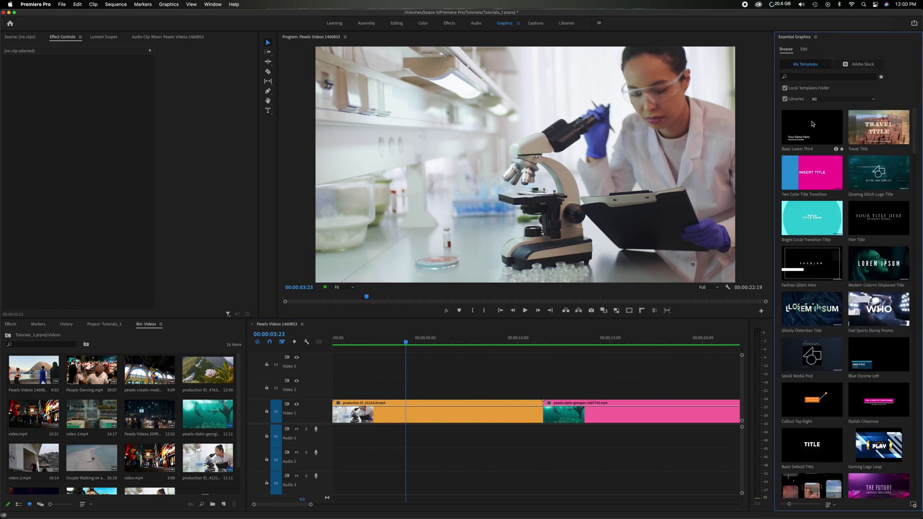